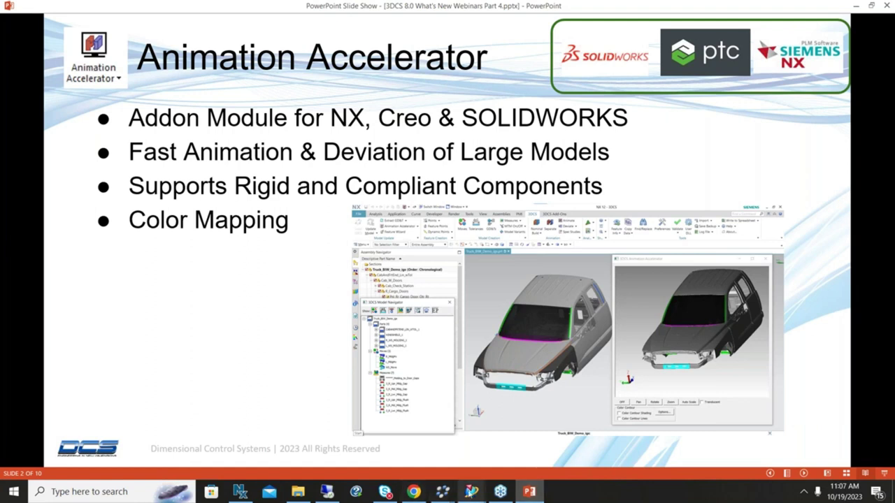
Bring the NX 3DCS window forward and launch Animation Accelerator from the Model Navigator list
mouse_move(471, 492)
left_click(441, 449)
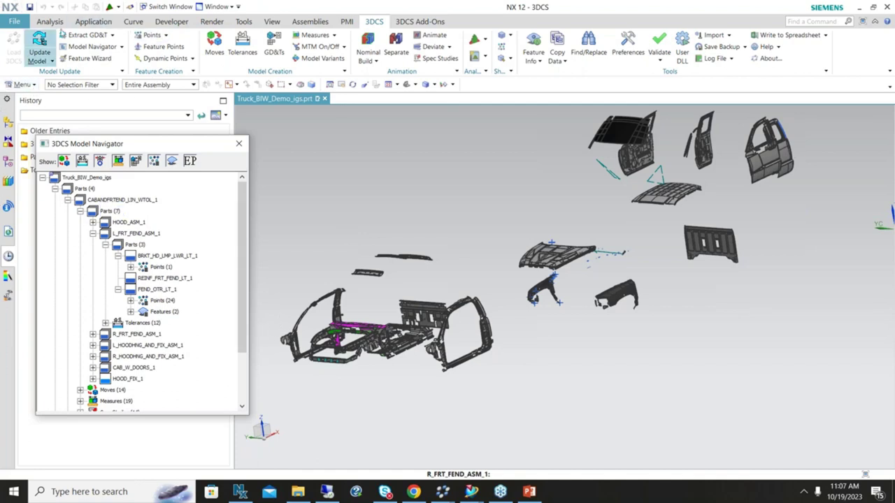
left_click(122, 48)
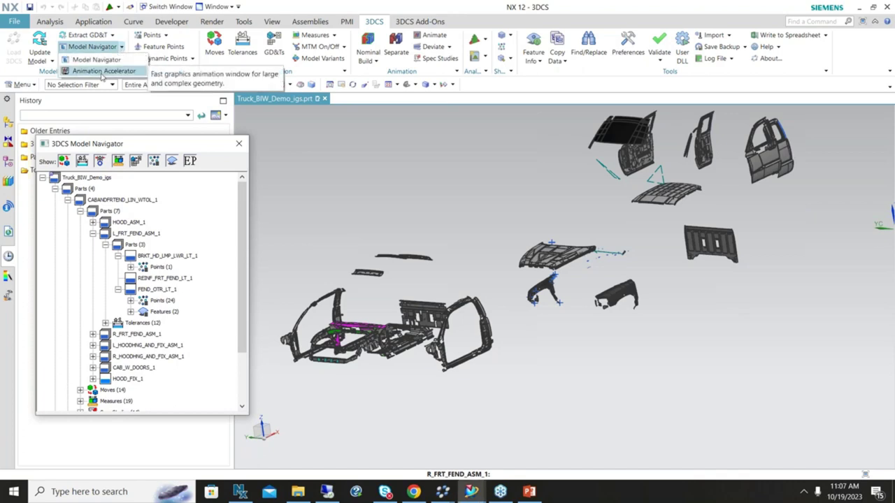
left_click(102, 71)
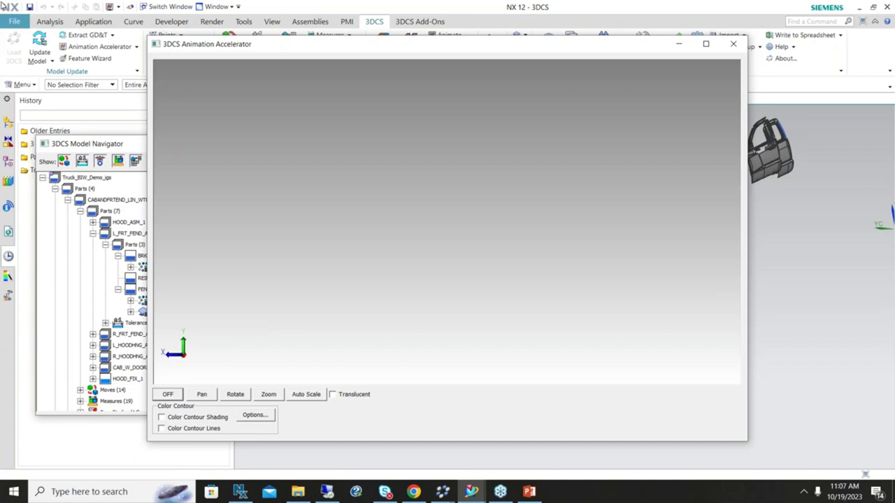
Auto Scale the exploded truck parts to fill the viewport and shift the window right
left_click(300, 397)
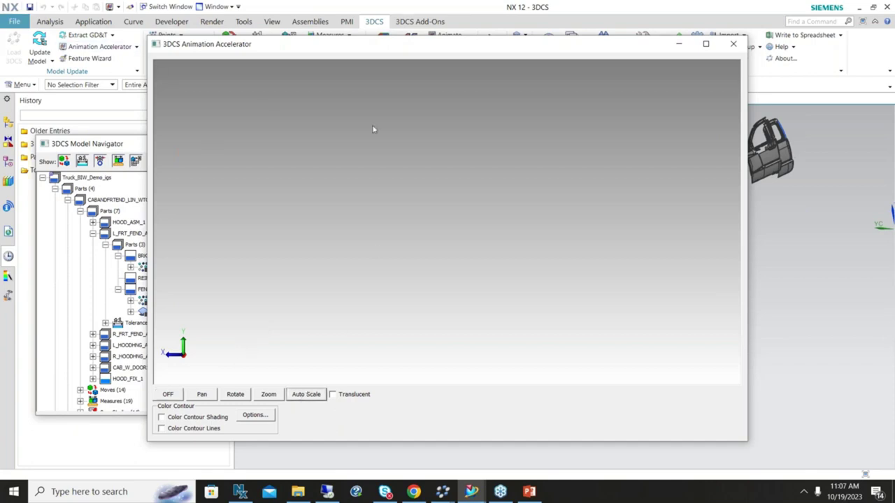
left_click_drag(378, 47, 459, 78)
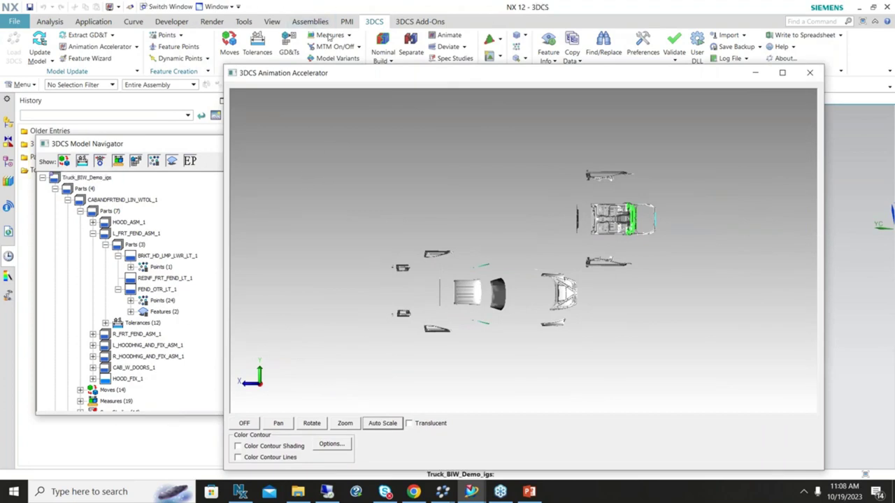
Build the truck at nominal, then zoom and orbit it to front three-quarter and side views
left_click(383, 46)
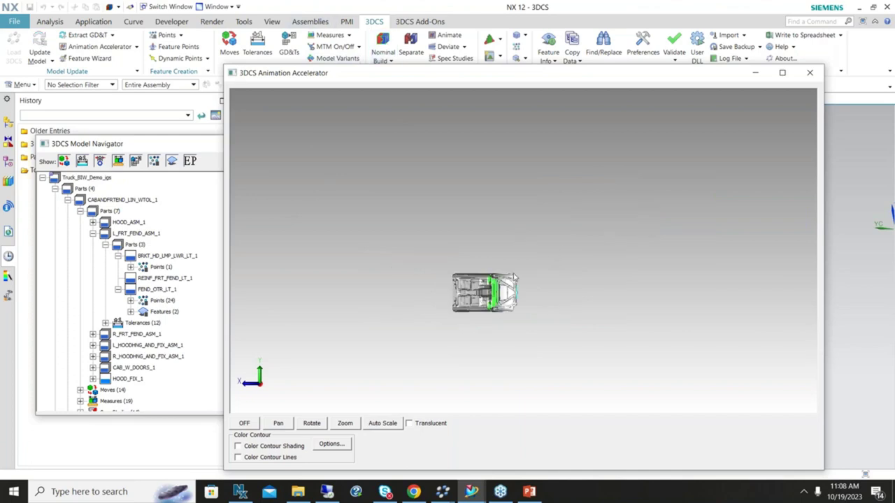
scroll(495, 312, "up", 3)
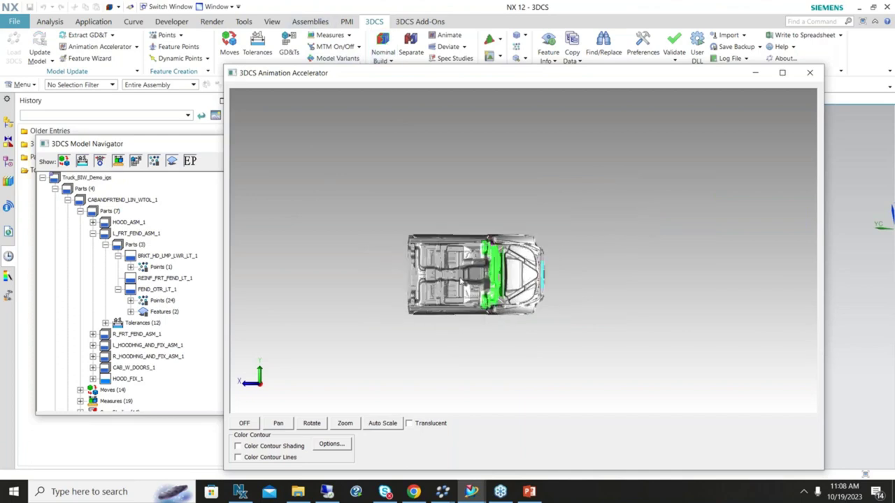
scroll(500, 329, "up", 2)
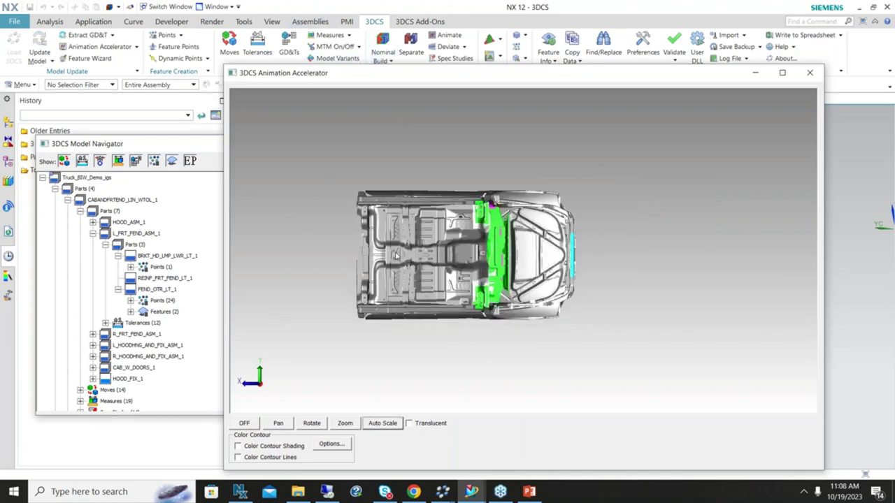
middle_click_drag(395, 254, 461, 160)
middle_click_drag(439, 254, 522, 258)
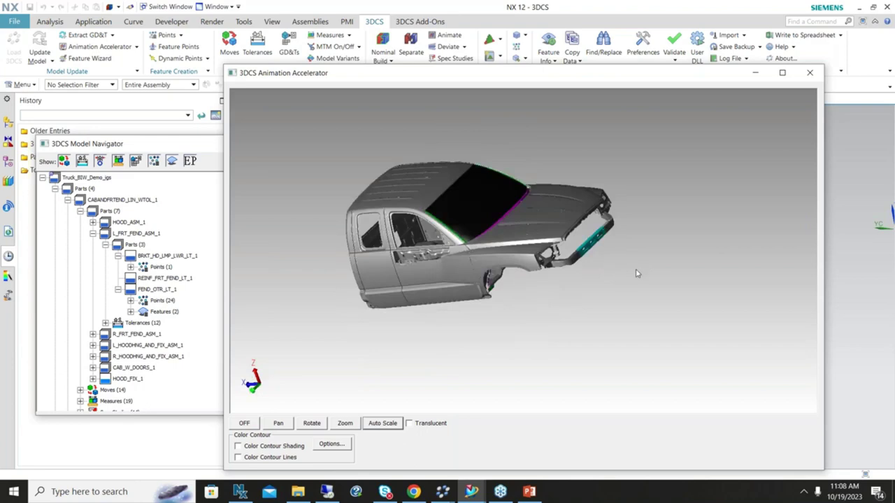
middle_click_drag(637, 274, 453, 307)
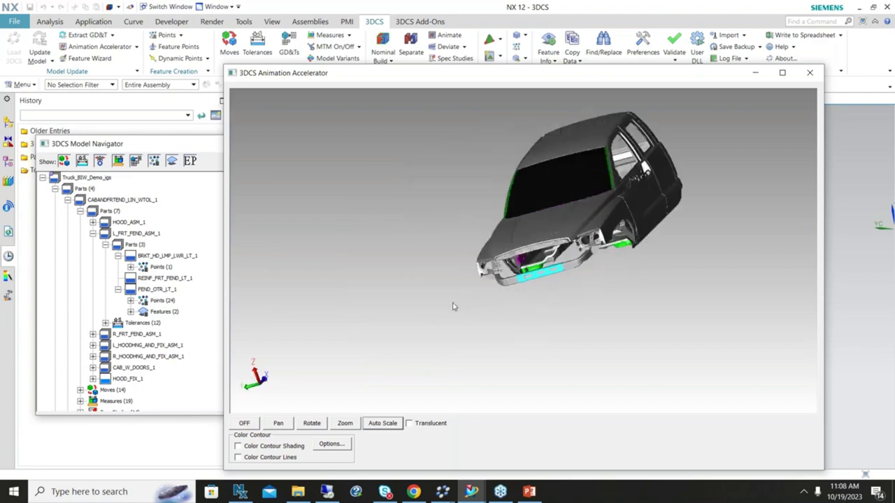
middle_click_drag(647, 110, 620, 103)
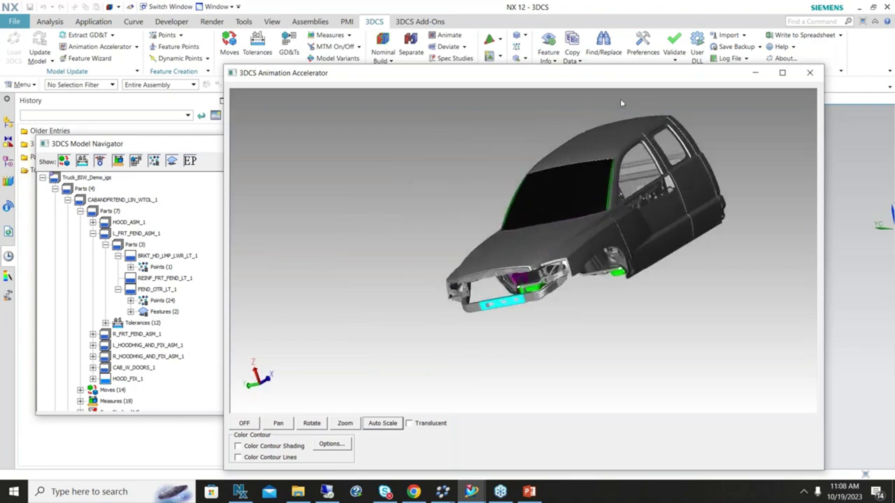
Play Deviate runs on the truck up to run 53, then close playback and view the roof
left_click(448, 46)
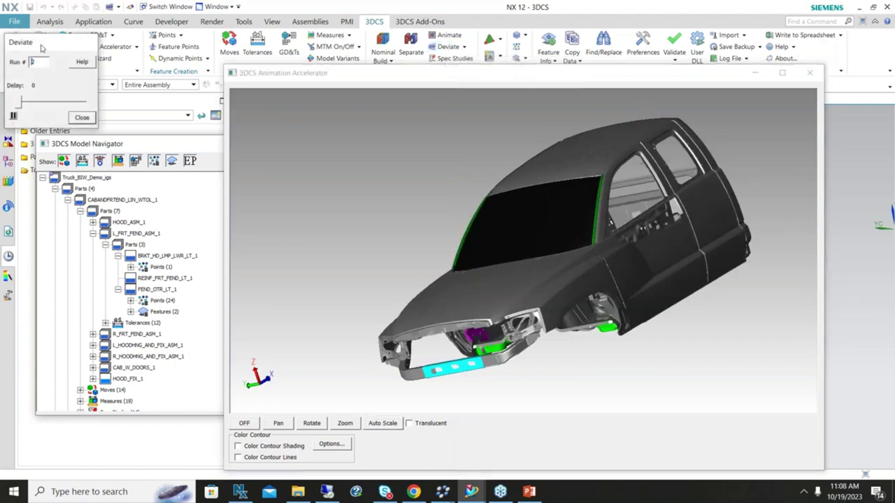
left_click_drag(42, 47, 312, 112)
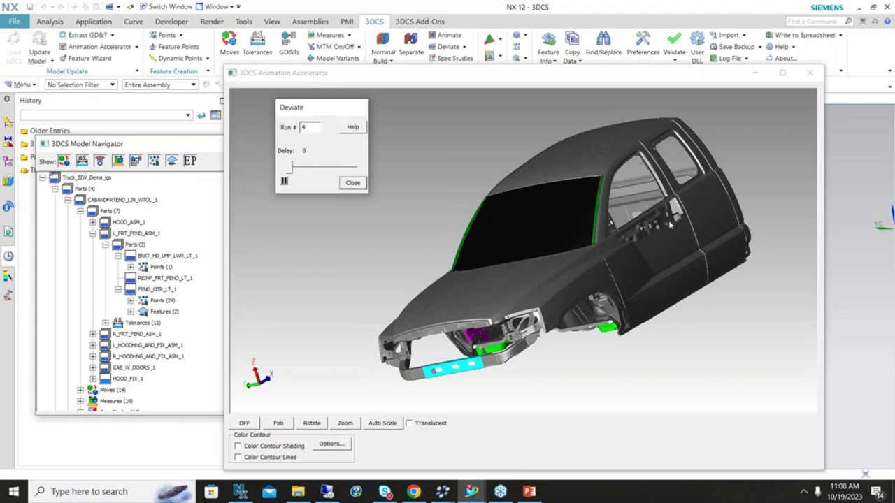
scroll(607, 261, "up", 5)
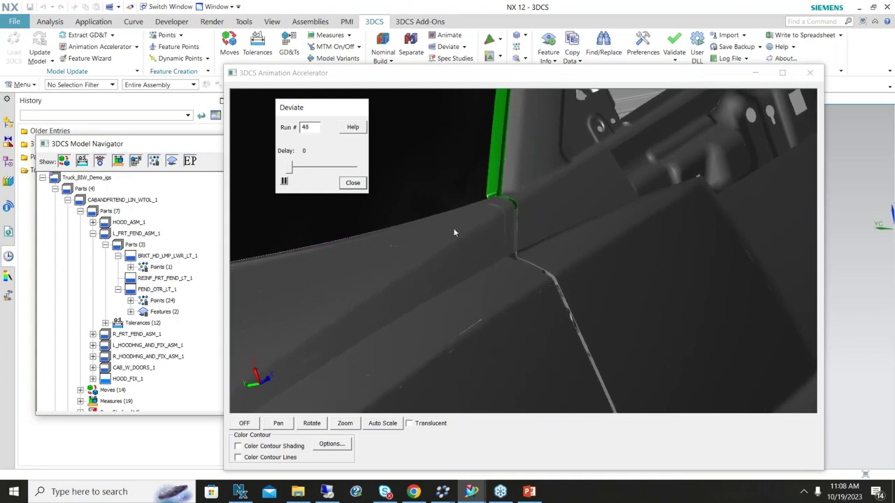
left_click(353, 182)
scroll(485, 209, "down", 5)
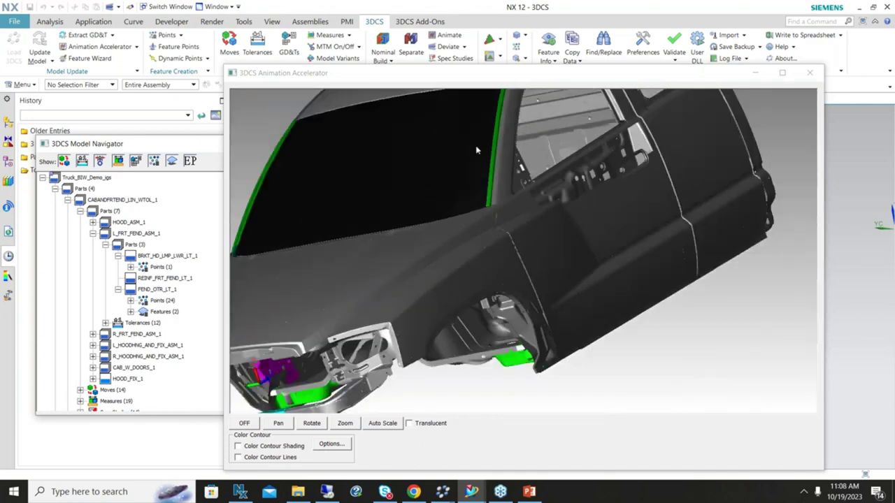
scroll(405, 165, "down", 3)
middle_click_drag(424, 158, 515, 48)
Restore the front three-quarter view and switch the mesh points on, then off again
left_click(516, 46)
left_click(516, 35)
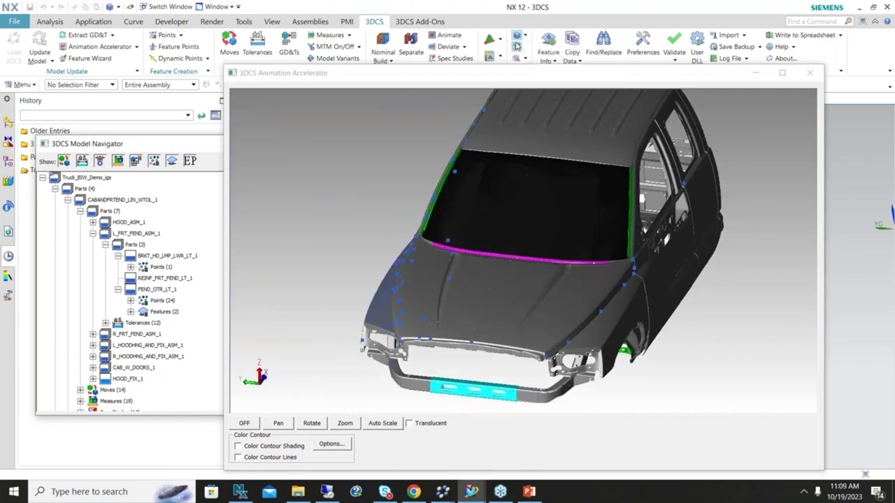
left_click(516, 45)
Expand Measures (7) in the Model Navigator and select the 3_R_Lwr_Mldg_Flush measure
left_click(133, 278)
scroll(140, 321, "down", 1)
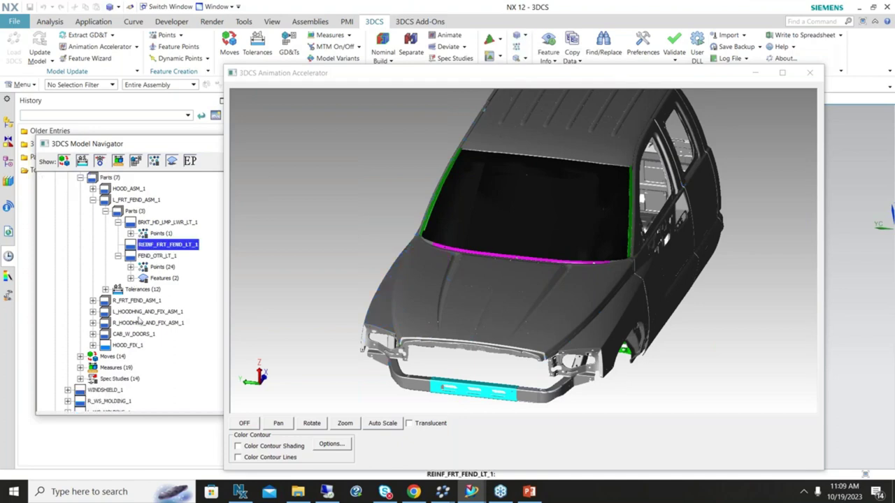
scroll(140, 320, "down", 1)
left_click(59, 402)
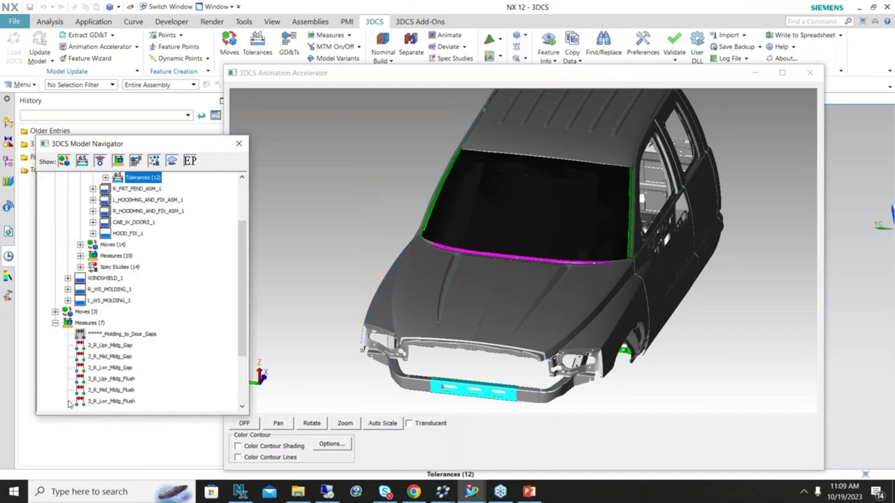
left_click(105, 401)
left_click(105, 368)
left_click(102, 402)
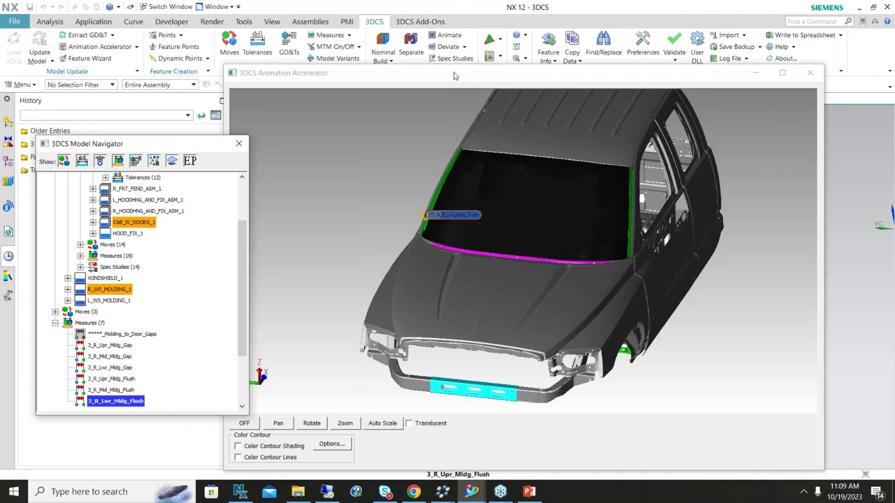
left_click(414, 76)
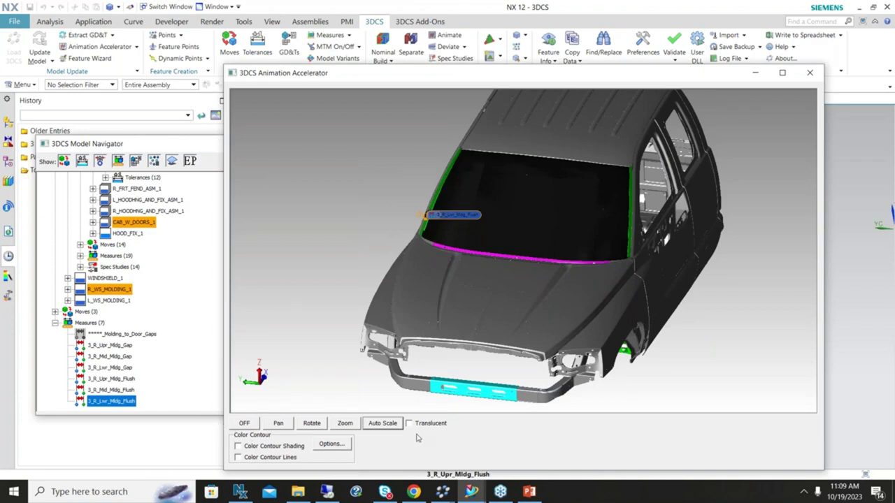
left_click(410, 426)
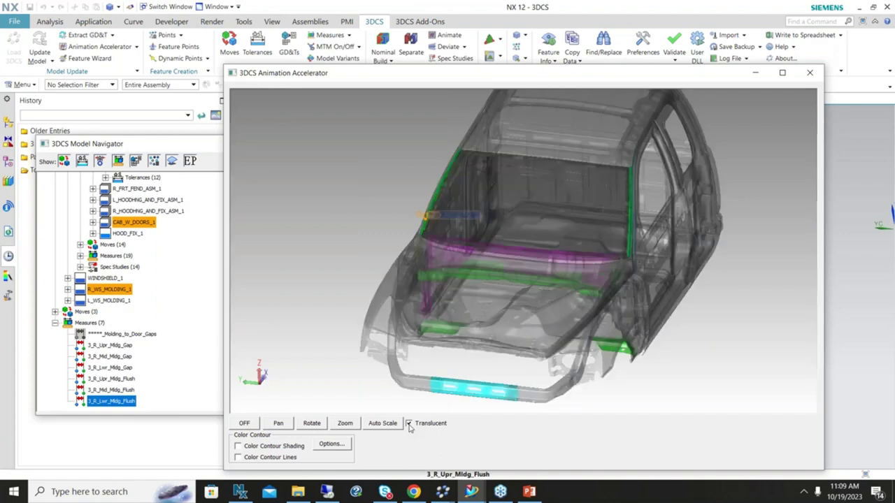
left_click(410, 424)
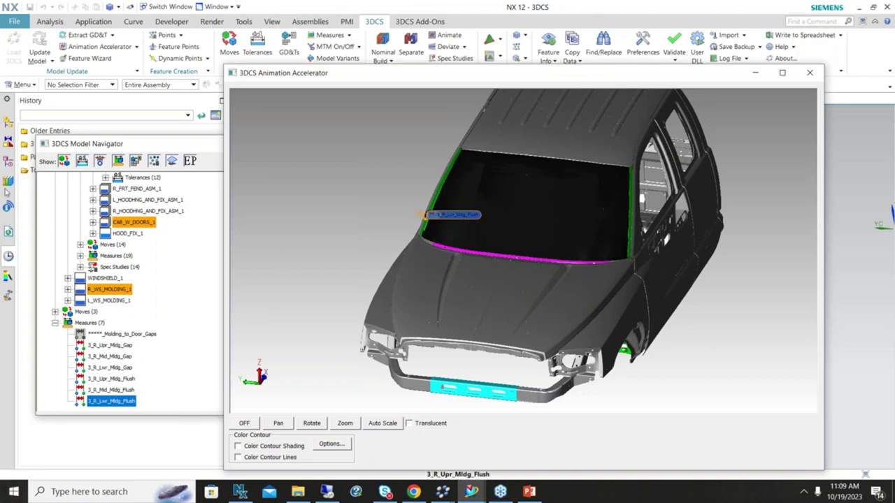
Open WINDSHIELD_1's Edit Part settings from the Model Navigator, then close them unchanged
left_click(138, 189)
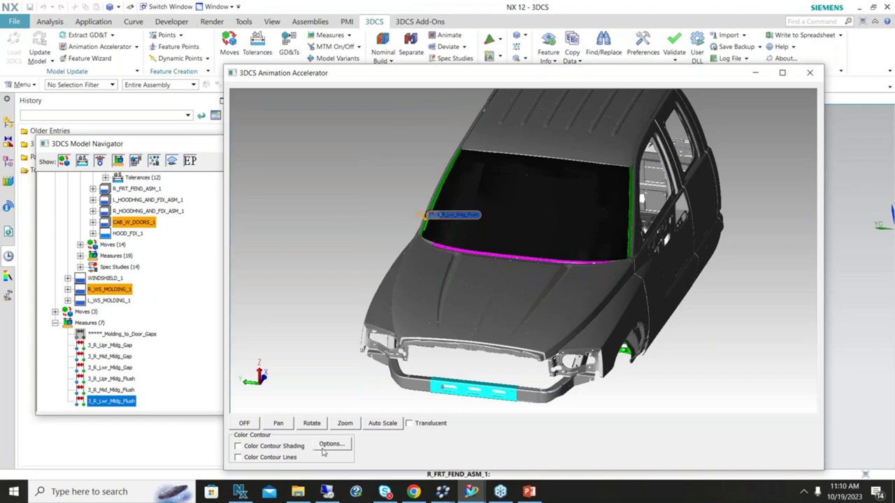
left_click(109, 280)
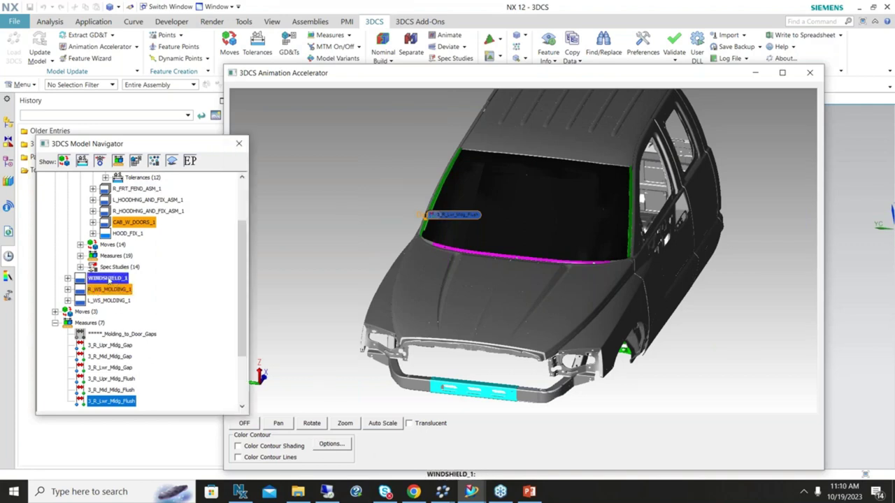
double_click(109, 280)
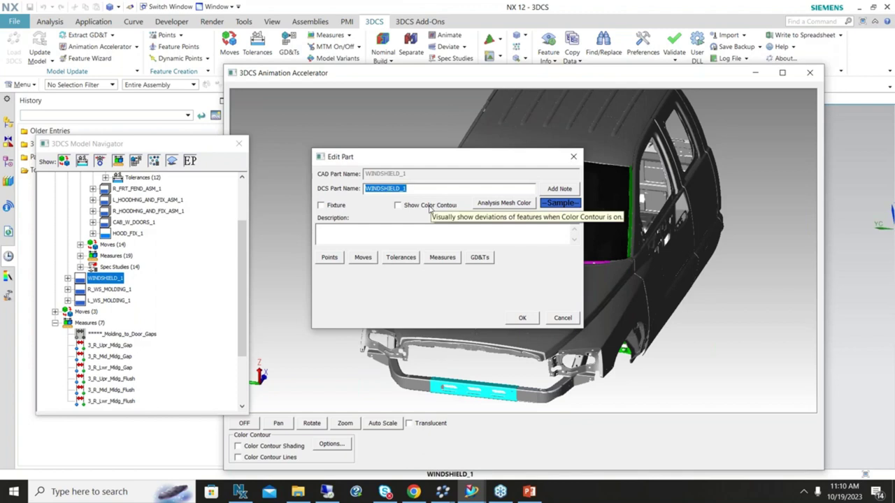
left_click(575, 156)
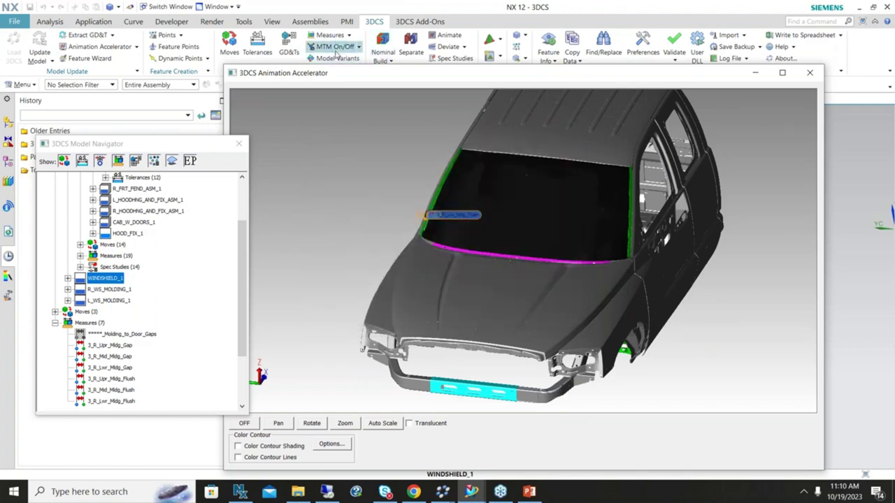
Tick Color Contour Shading in the Animation Accelerator and move the 162-part prompt off the model
left_click(340, 78)
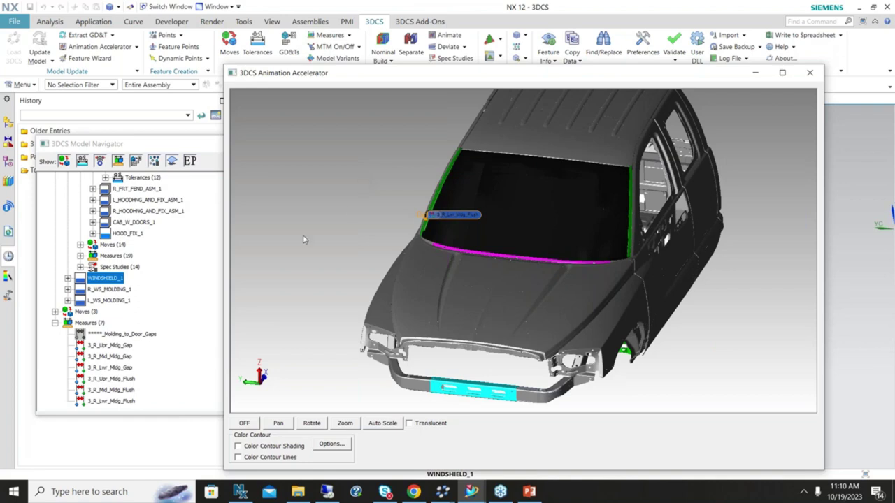
left_click(238, 447)
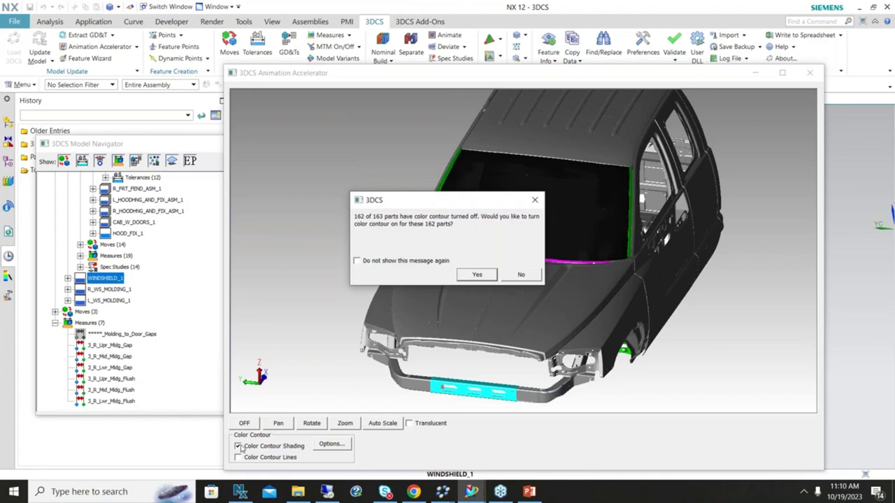
left_click_drag(467, 203, 356, 167)
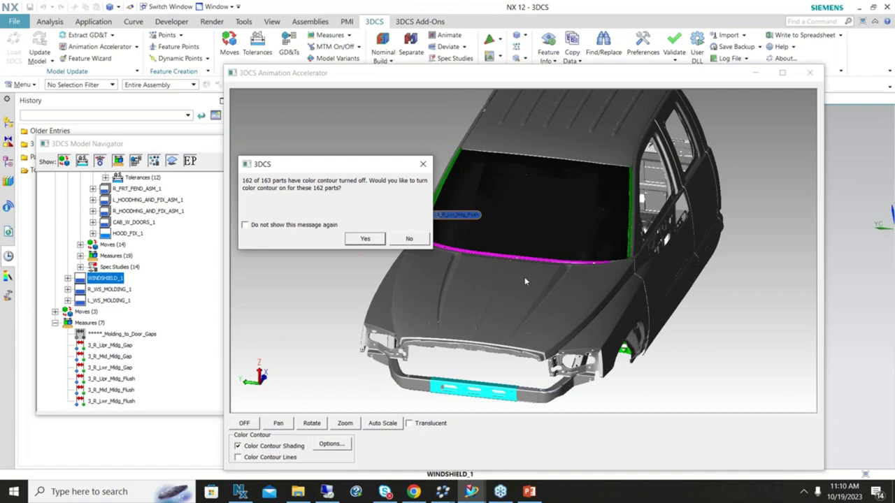
Answer No to contouring the other 162 parts, run Deviate to run 23, then close it
left_click(410, 239)
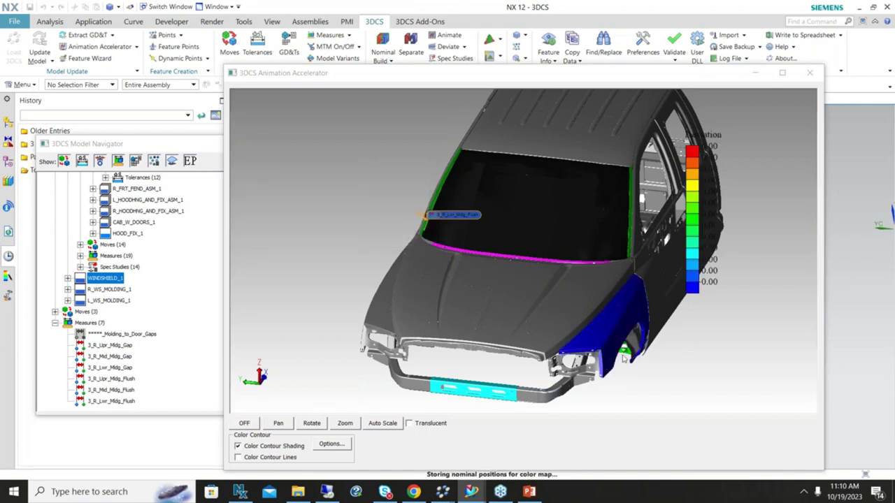
scroll(401, 267, "down", 3)
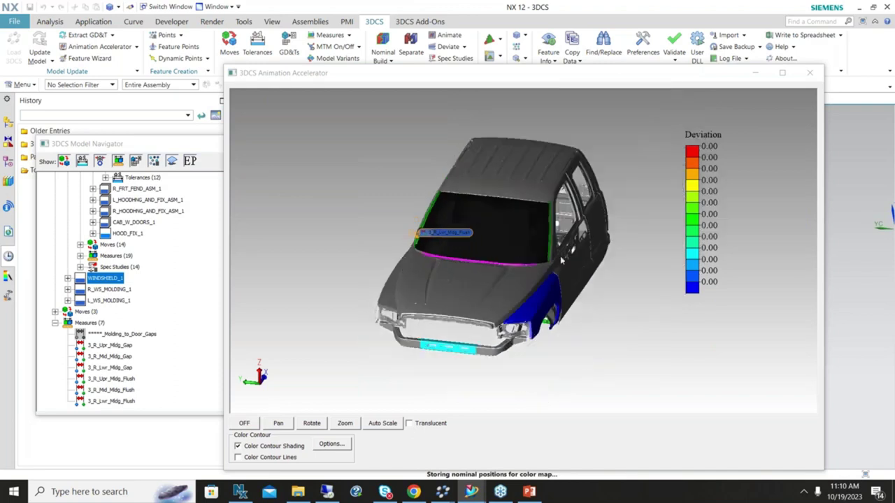
left_click_drag(511, 73, 430, 74)
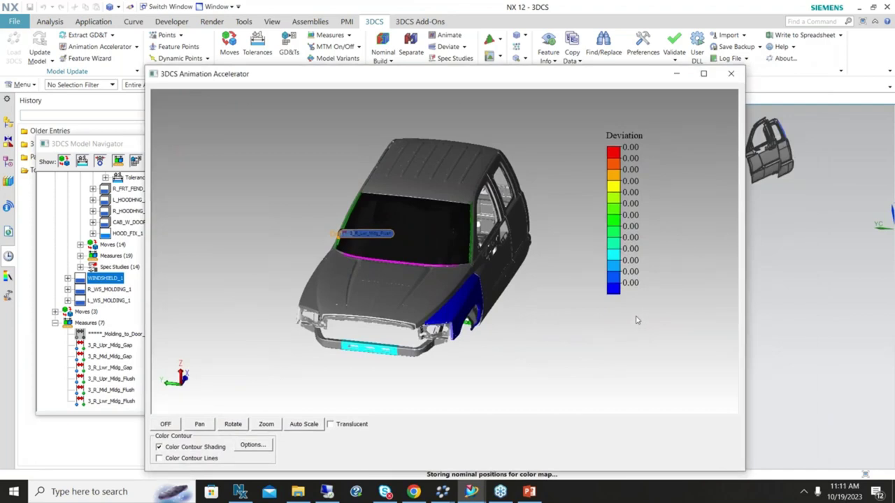
left_click(432, 46)
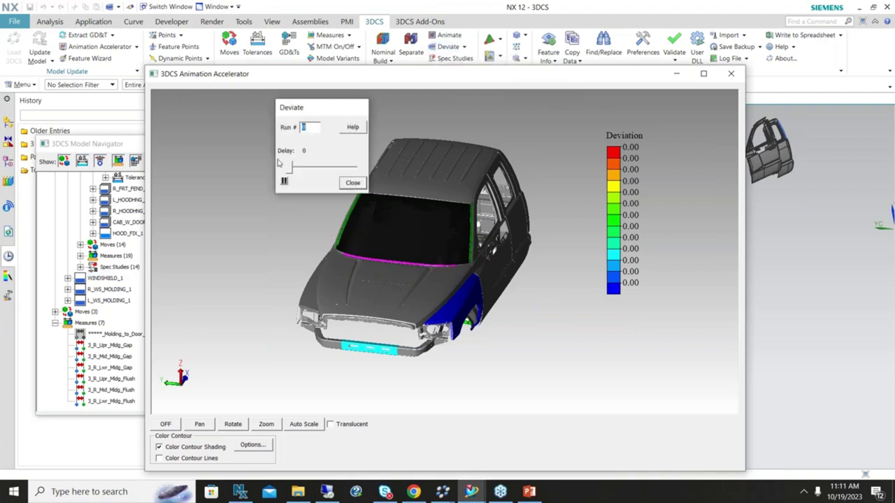
left_click_drag(304, 105, 226, 94)
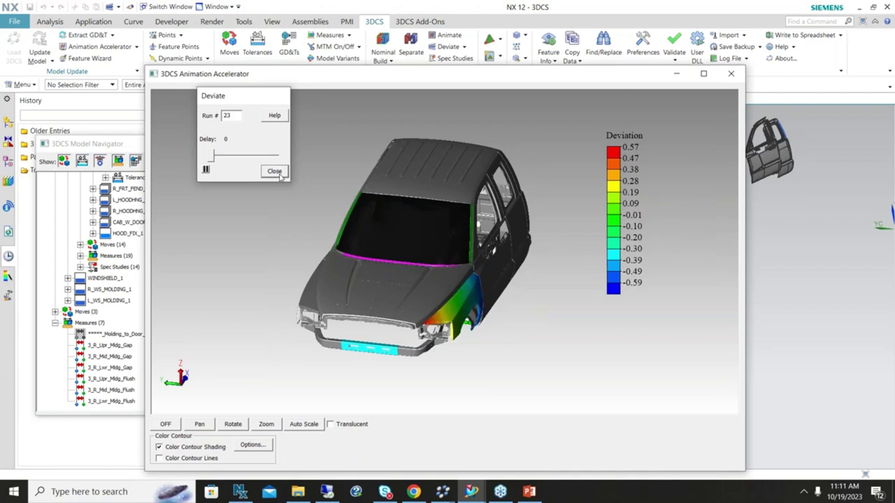
left_click(274, 171)
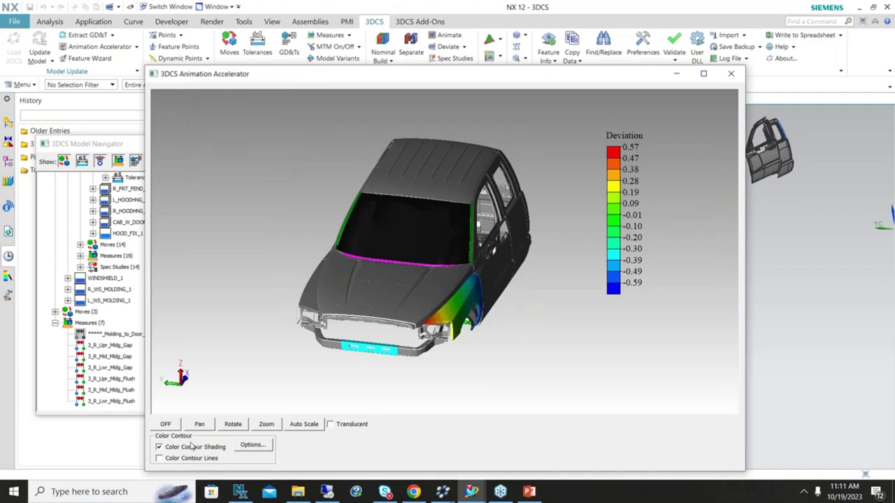
Set the colour contour options to Est. Range and Magnitude, with the legend repositioned
left_click(253, 446)
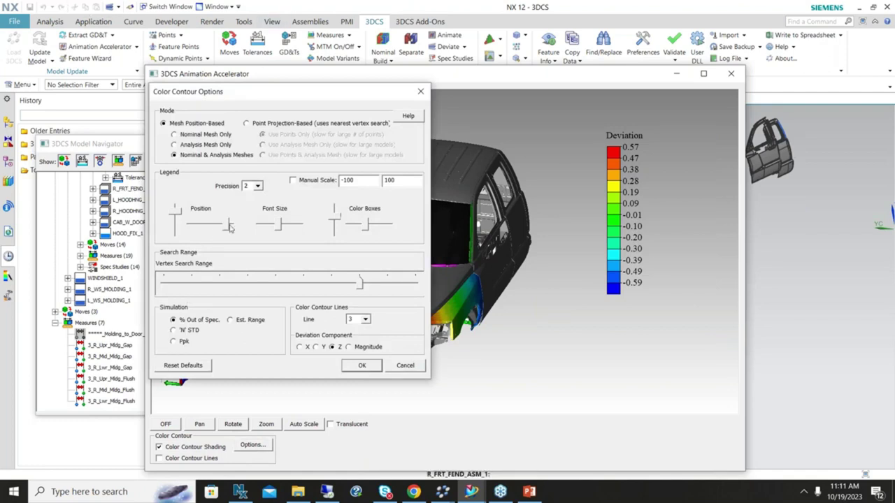
left_click_drag(229, 227, 335, 223)
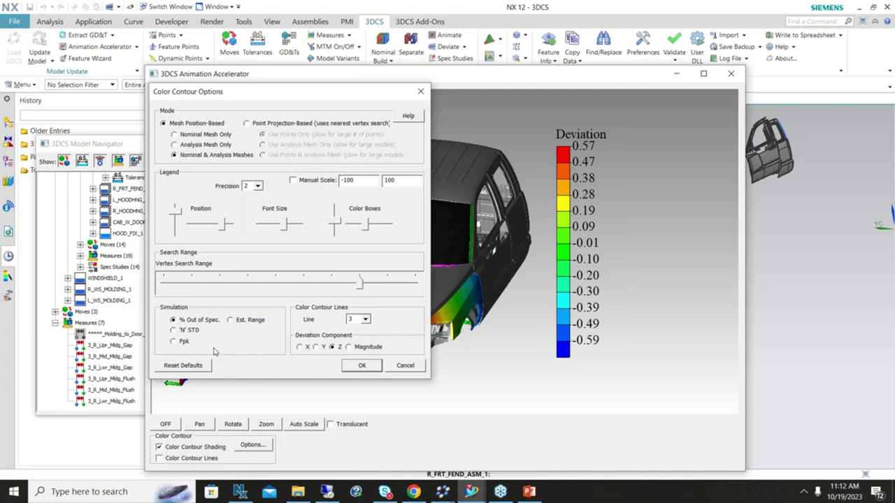
left_click(244, 323)
left_click(347, 346)
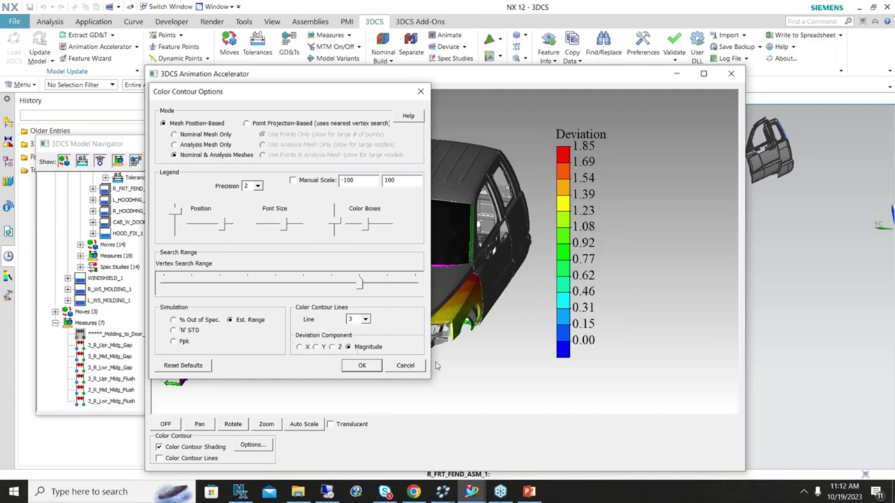
left_click(362, 365)
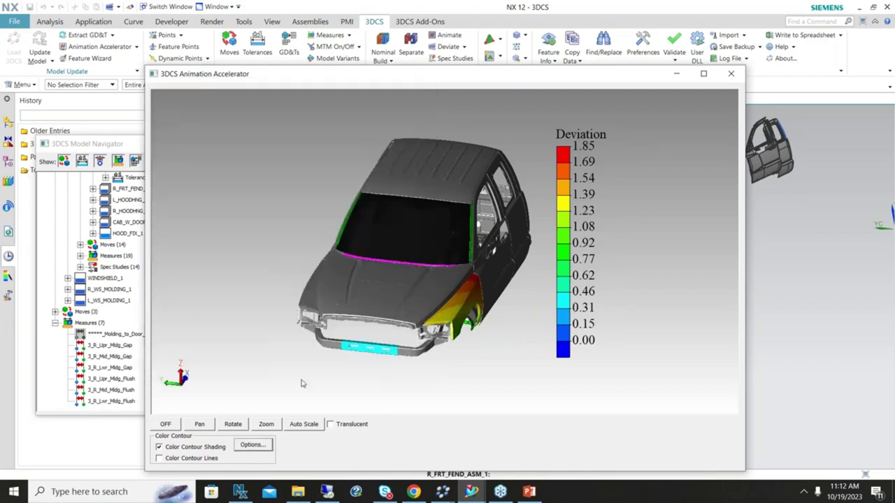
Add colour contour lines, rebuild at nominal, and rerun the 1000-run Monte Carlo analysis, overwriting results
left_click(159, 459)
left_click(388, 42)
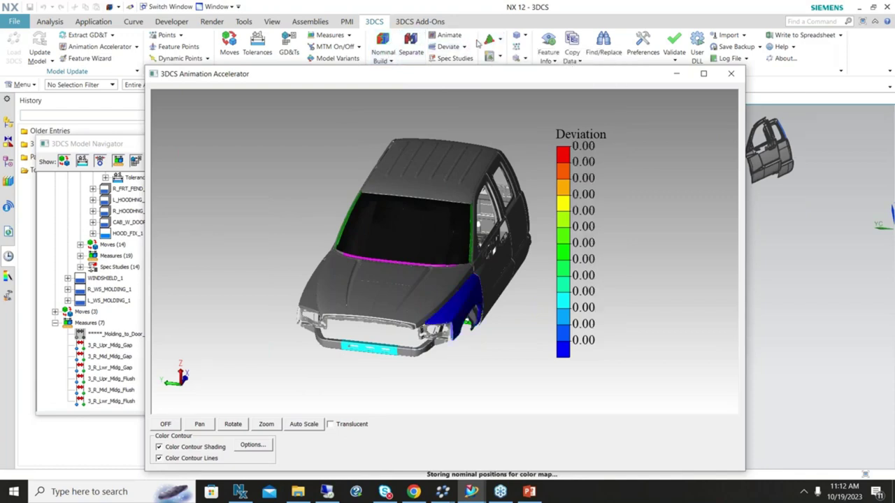
left_click(490, 40)
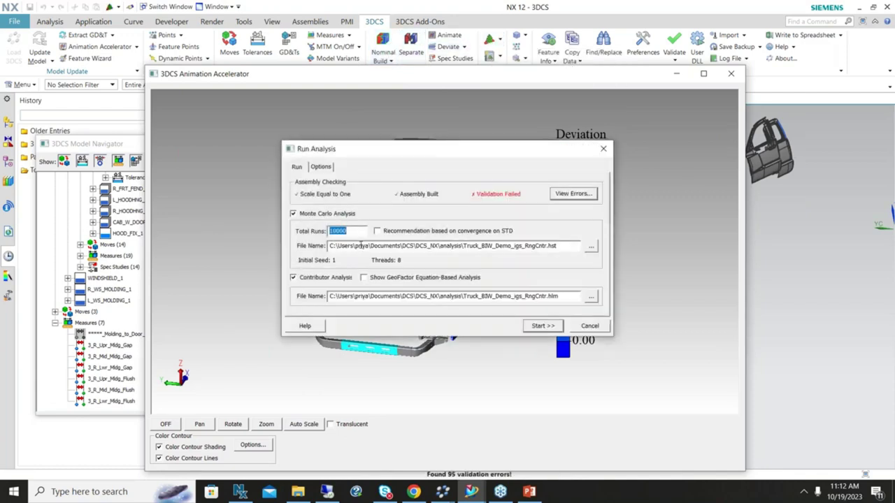
left_click(357, 234)
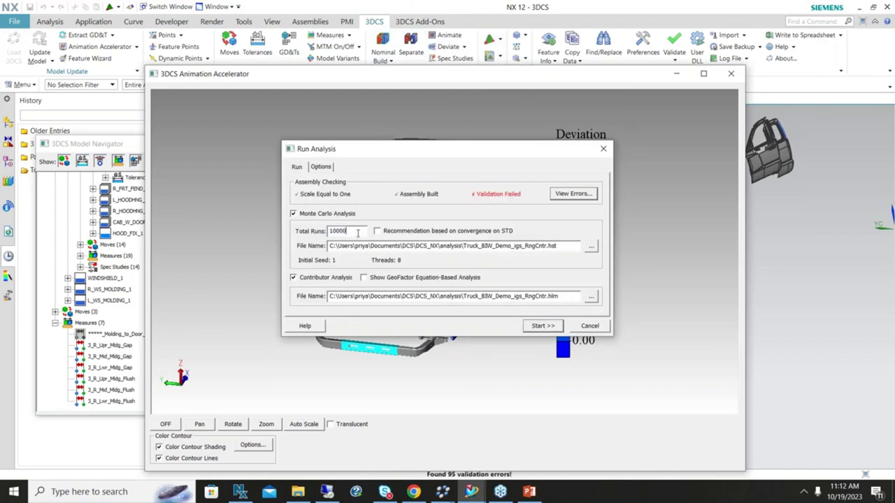
left_click(534, 326)
left_click(489, 289)
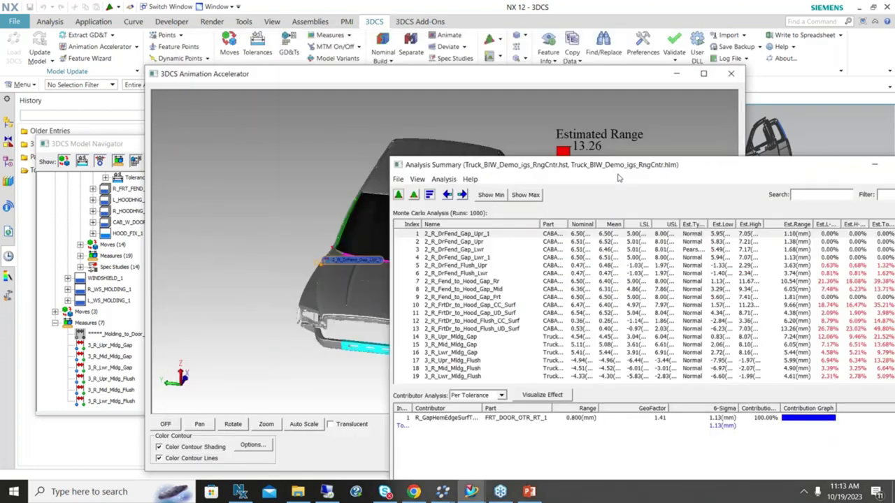
Zoom in on the truck's contoured windshield corner against the 0.00–13.26 Estimated Range legend
scroll(332, 261, "up", 3)
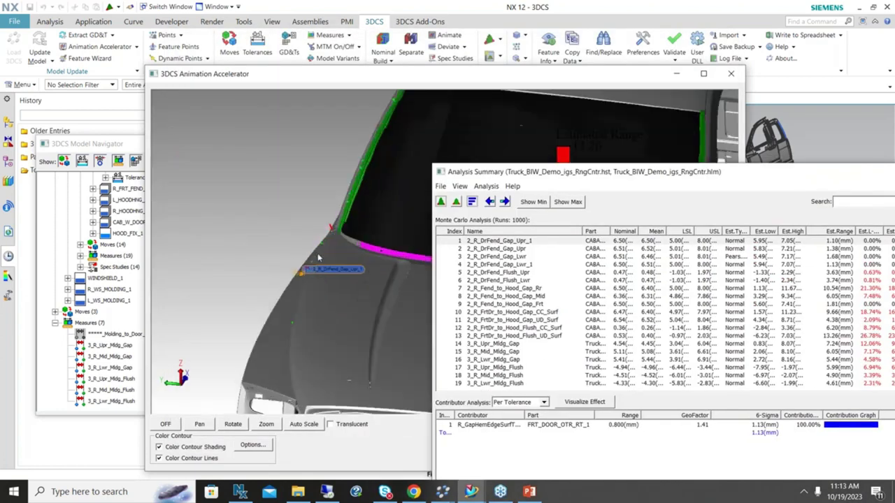
left_click(271, 244)
scroll(289, 248, "up", 5)
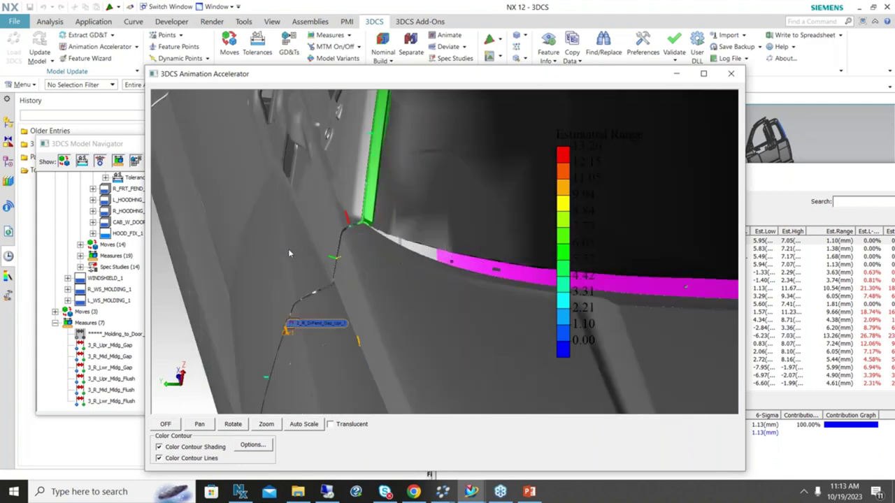
scroll(288, 249, "up", 2)
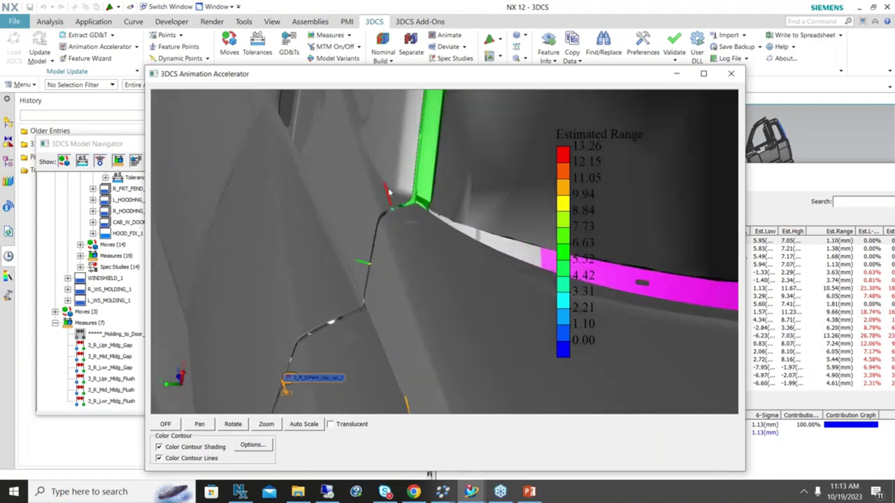
scroll(394, 204, "up", 2)
scroll(588, 146, "up", 3)
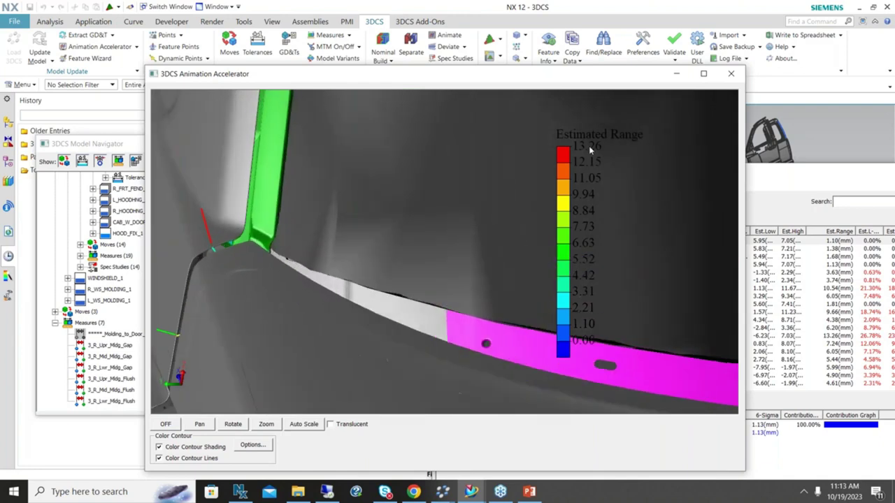
scroll(585, 203, "down", 1)
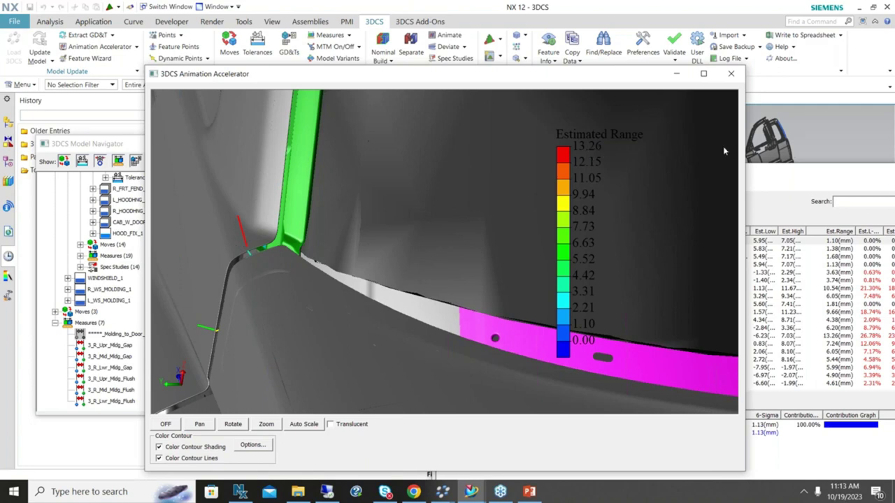
Show 2_R_FrtDr_to_Hood_Flush_UD_Surf contributors: Hd_Hng_Mate_Surf_Tol 37.84%, R_Body_Mate_Surf_Tol 37.73%, R_BSA_Mate_Surf_Tol 13.72%
left_click(771, 175)
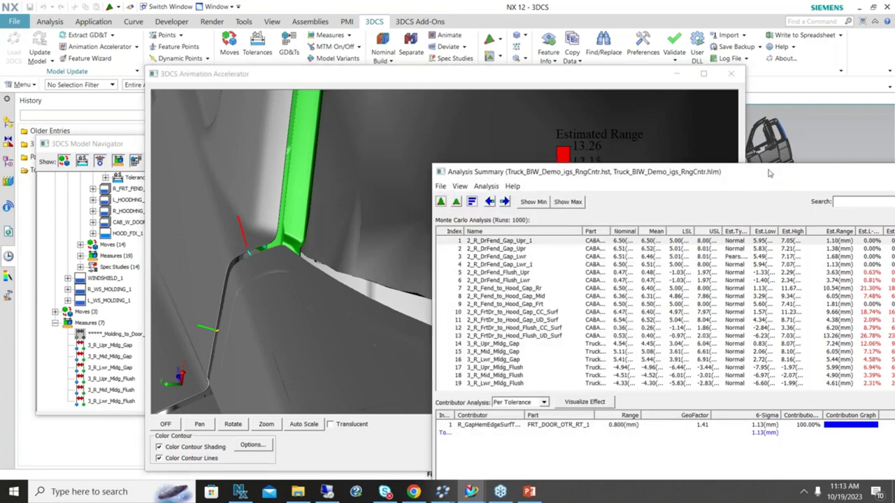
left_click_drag(769, 175, 559, 107)
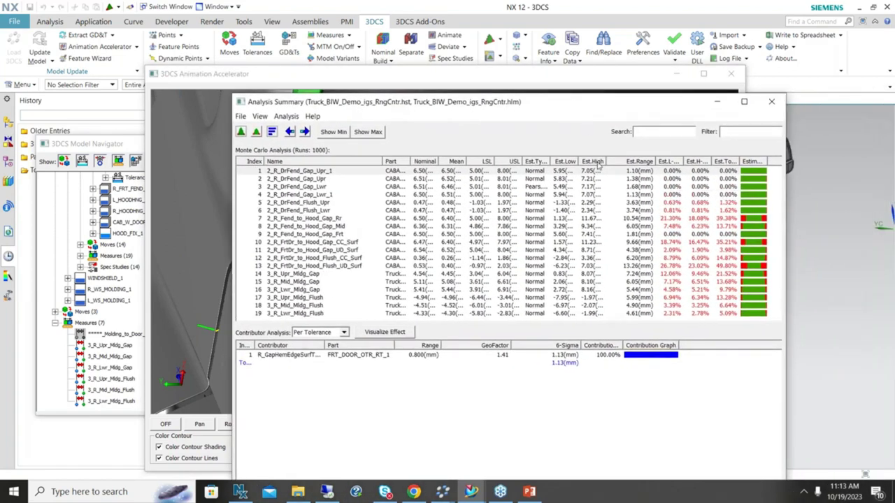
left_click(629, 267)
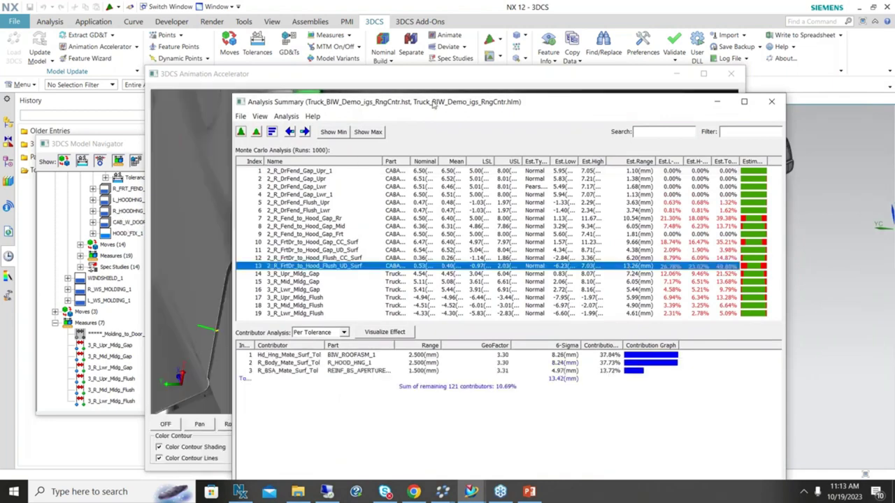
left_click_drag(436, 102, 541, 108)
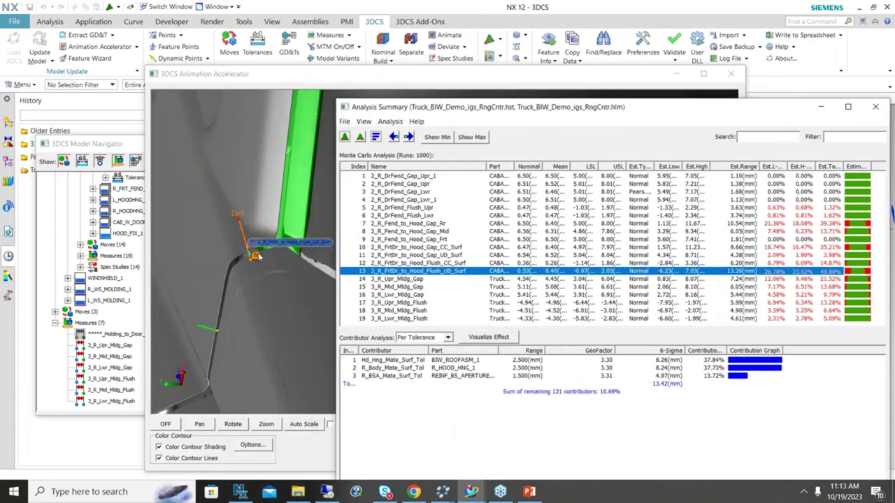